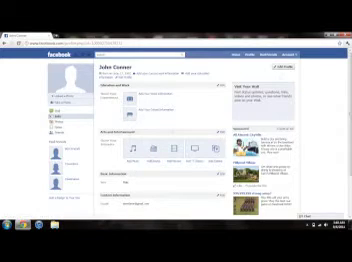
# Step: Go from Account Settings to Security and start deactivating the account
pyautogui.click(287, 56)
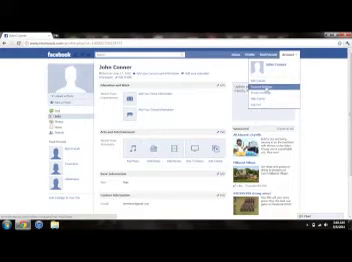
pyautogui.click(262, 88)
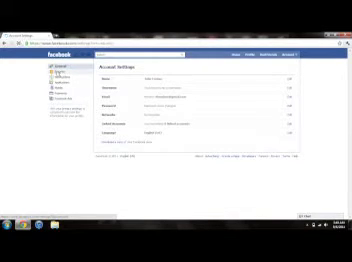
pyautogui.click(60, 73)
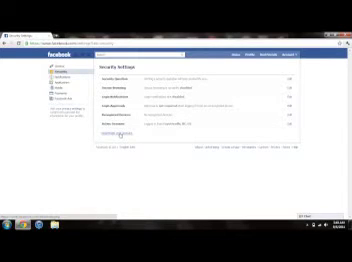
pyautogui.click(118, 132)
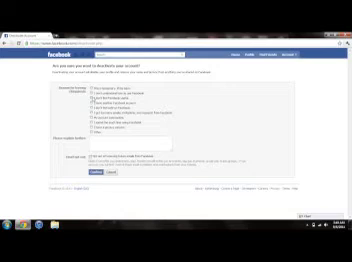
# Step: Pick a leaving reason, opt out of Facebook emails, and confirm deactivation with the password
pyautogui.click(94, 99)
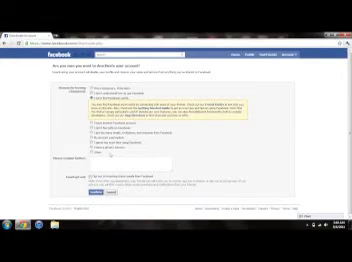
pyautogui.click(111, 156)
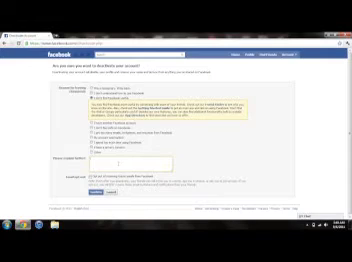
pyautogui.click(91, 176)
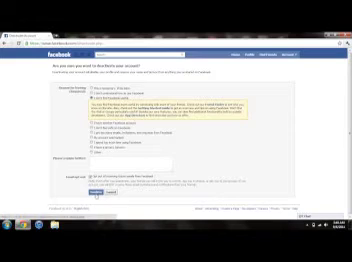
pyautogui.click(97, 194)
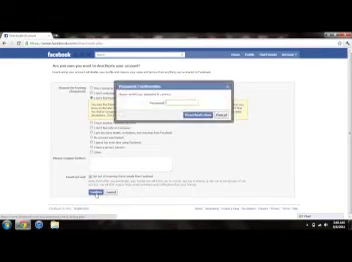
pyautogui.write('password')
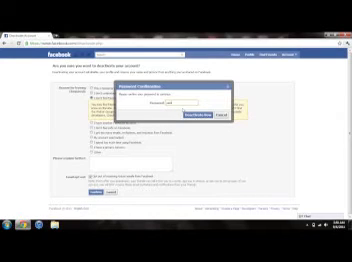
pyautogui.click(198, 116)
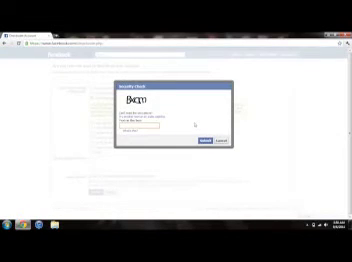
pyautogui.write('bkcy')
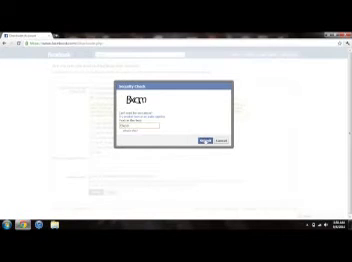
# Step: Submit the Security Check captcha to complete the account deactivation
pyautogui.click(205, 141)
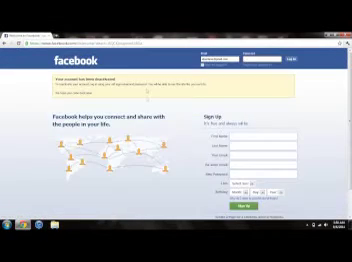